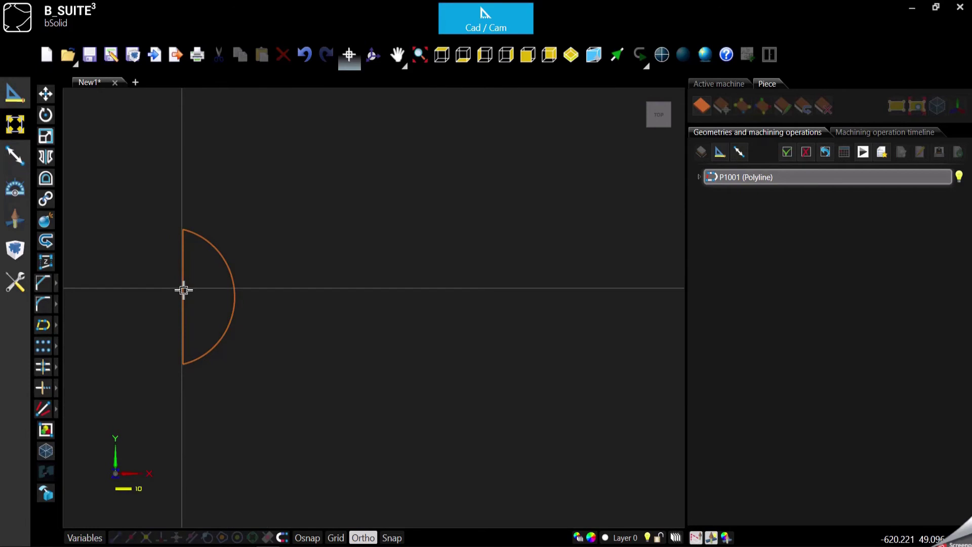
Create a copy of the half-moon polyline scaled by 0.5 from its lower corner, and undo the scaled copy
{"action": "left_click", "coordinate": [184, 290]}
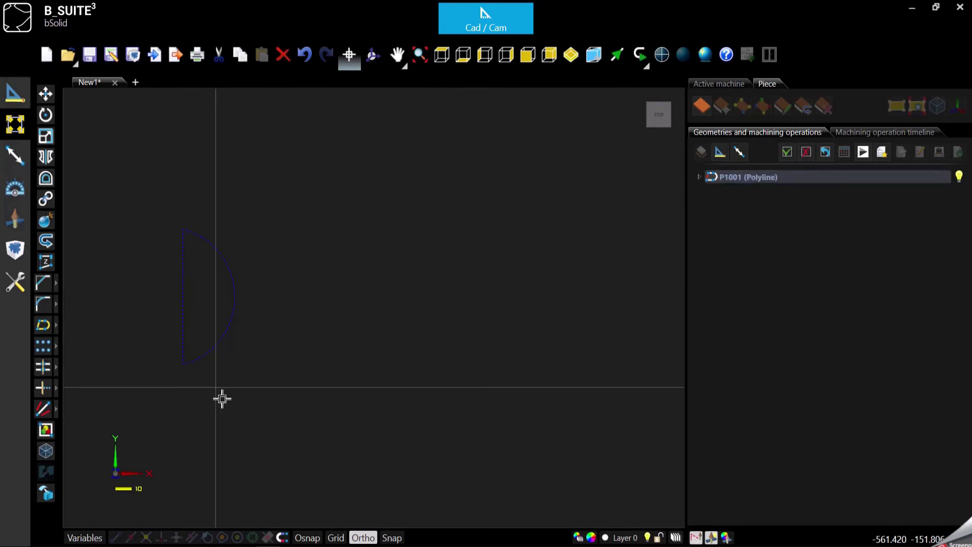
{"action": "left_click", "coordinate": [47, 137]}
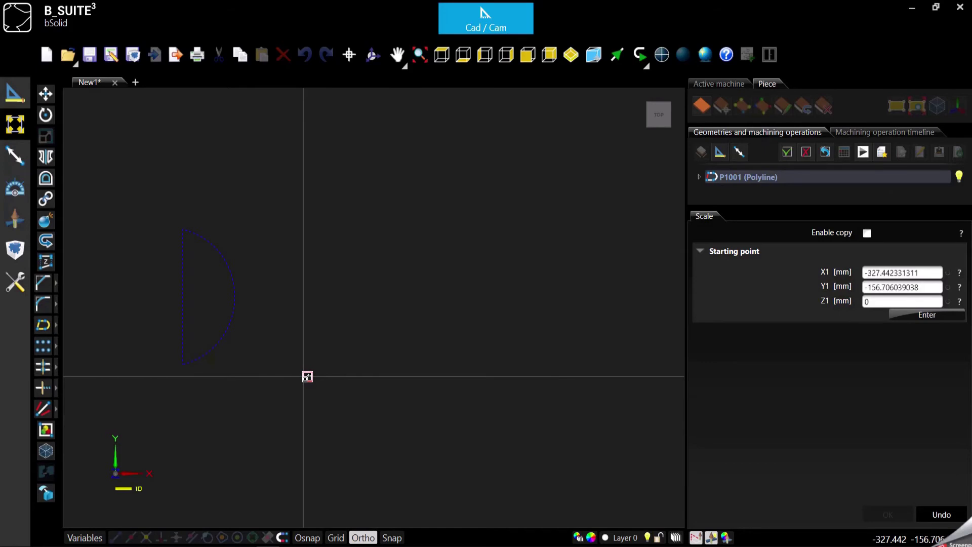
{"action": "left_click", "coordinate": [194, 373]}
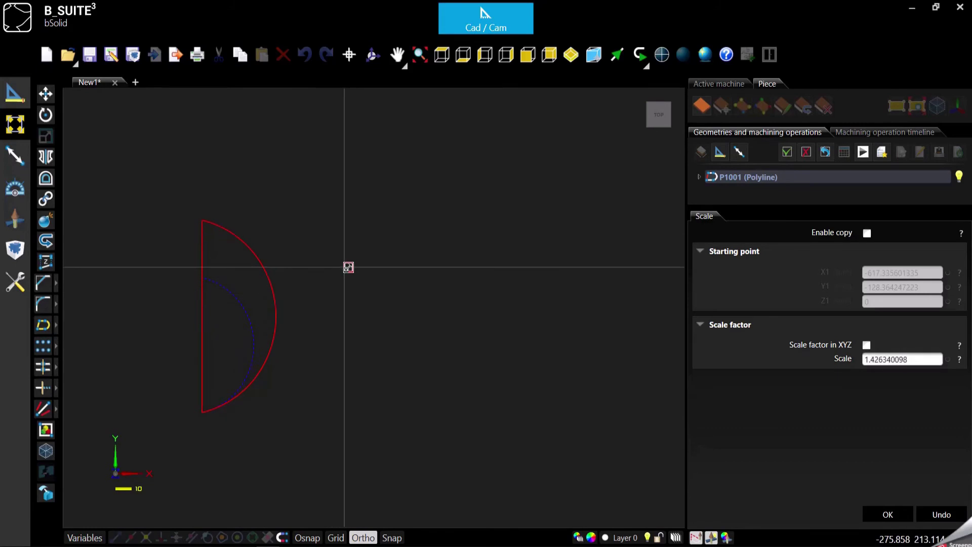
{"action": "double_click", "coordinate": [890, 360]}
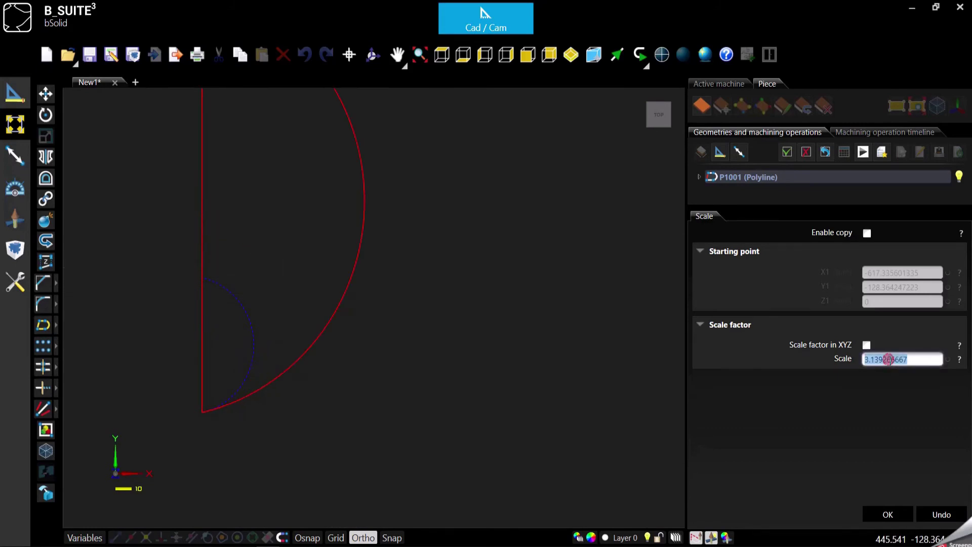
{"action": "type", "text": "2"}
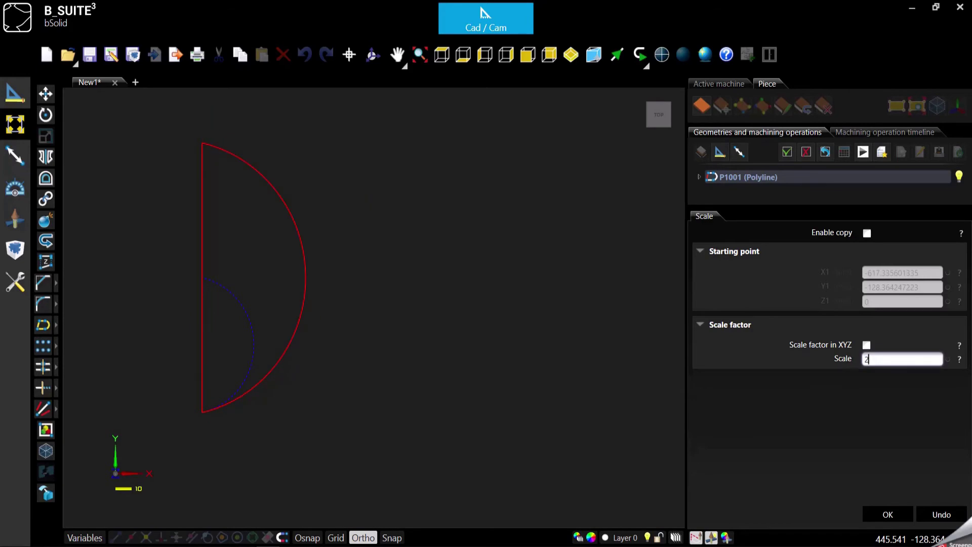
{"action": "key", "text": "BackSpace"}
{"action": "type", "text": "0.5"}
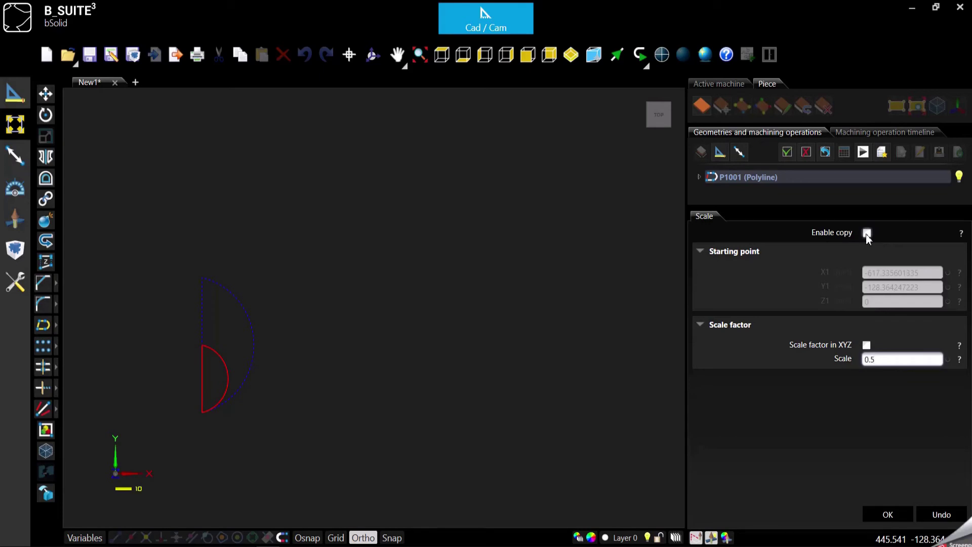
{"action": "left_click", "coordinate": [866, 233]}
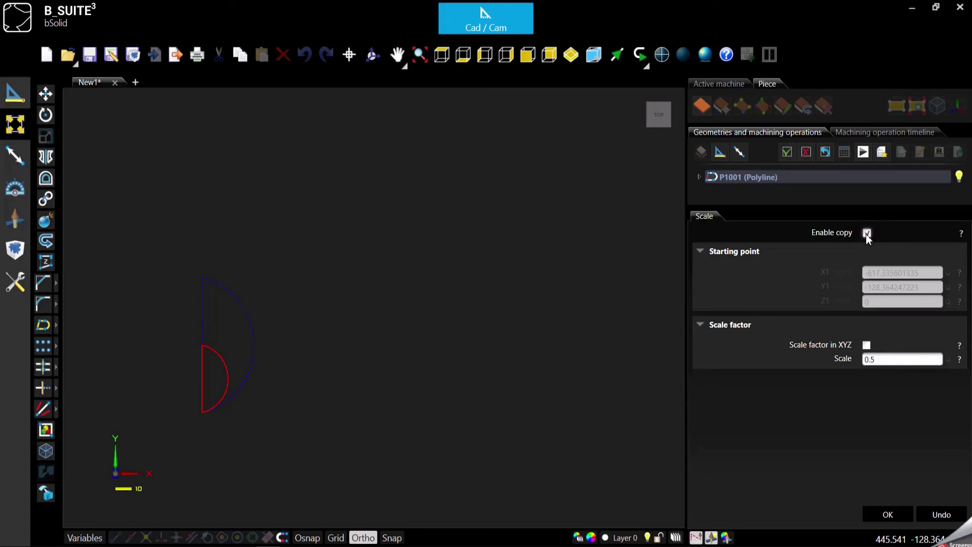
{"action": "left_click", "coordinate": [901, 513]}
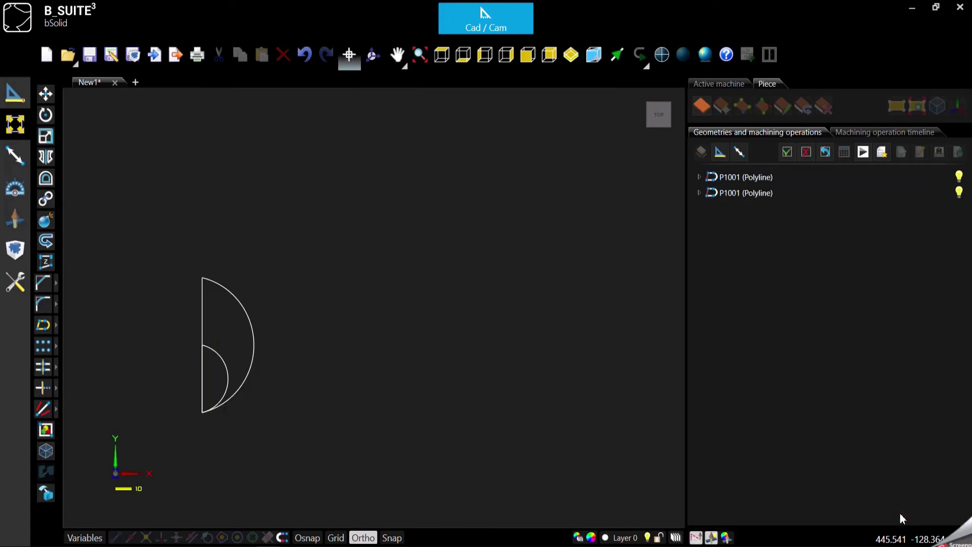
{"action": "key", "text": "ctrl+z"}
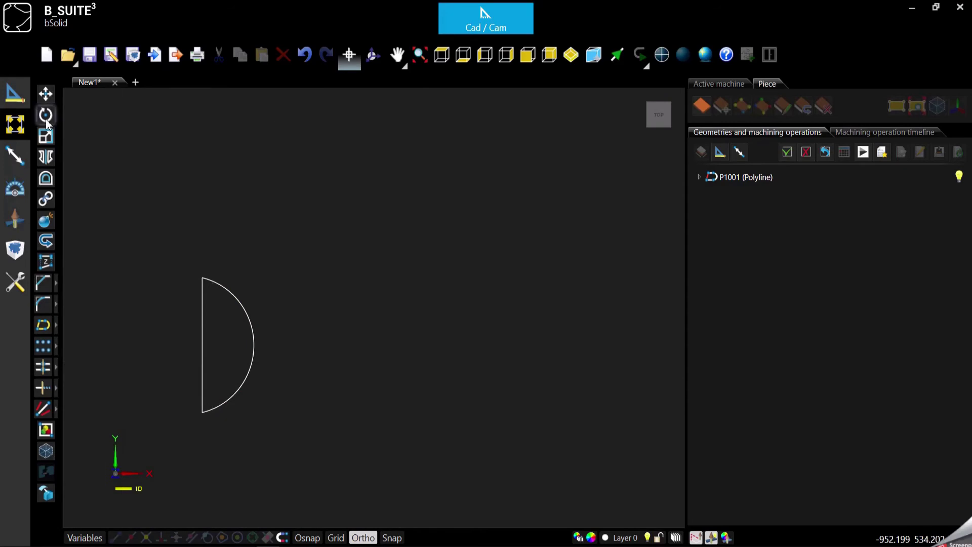
Measure the length of the polyline's straight side
{"action": "left_click", "coordinate": [15, 186]}
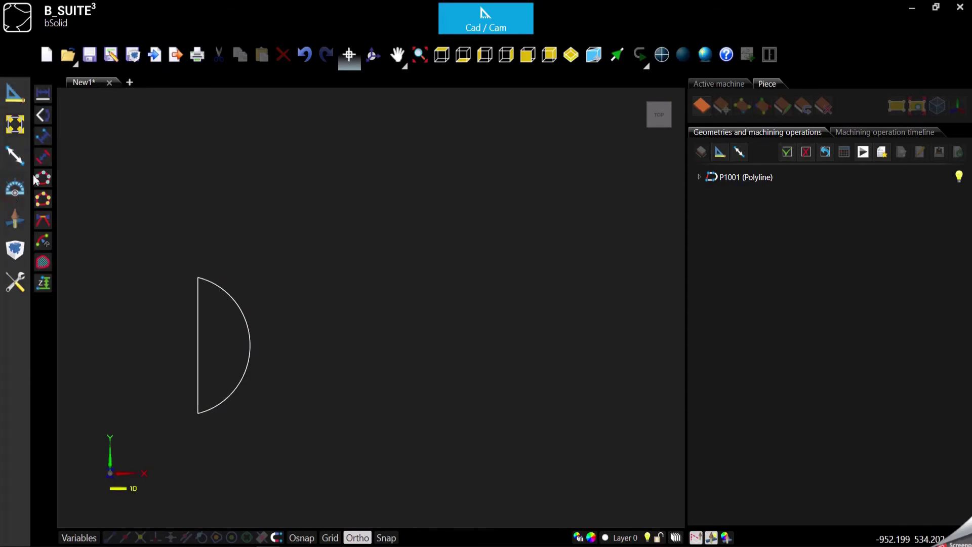
{"action": "left_click", "coordinate": [43, 96]}
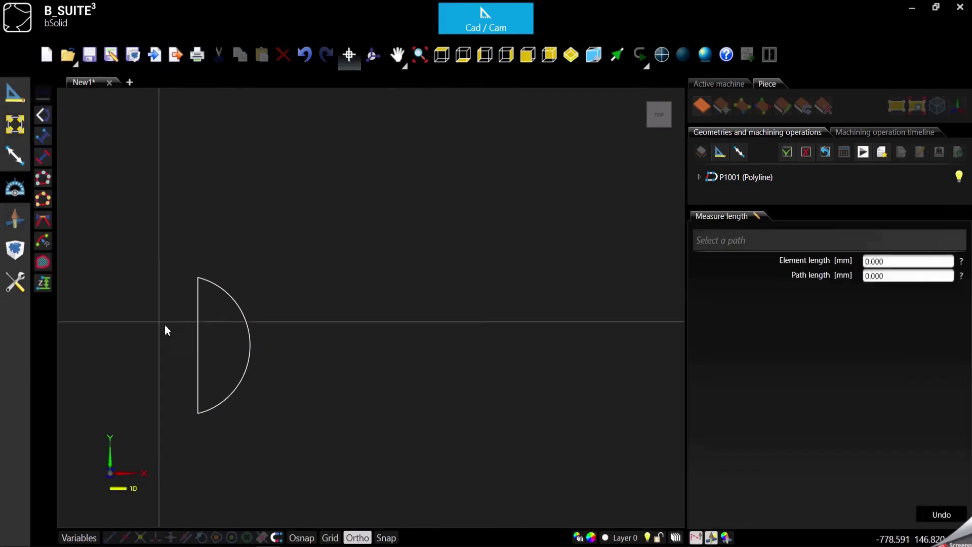
{"action": "left_click", "coordinate": [200, 346]}
{"action": "double_click", "coordinate": [909, 261]}
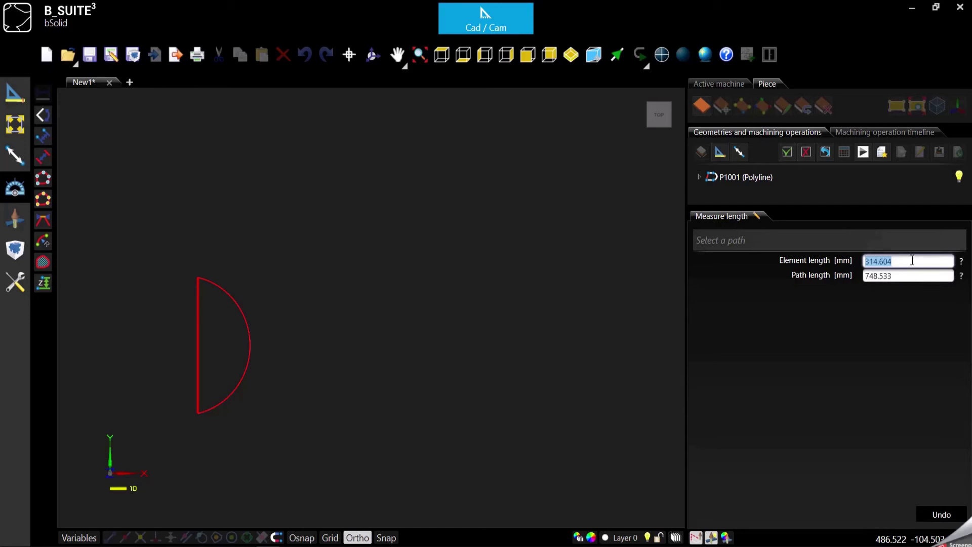
{"action": "left_click", "coordinate": [907, 261]}
{"action": "left_click", "coordinate": [942, 515]}
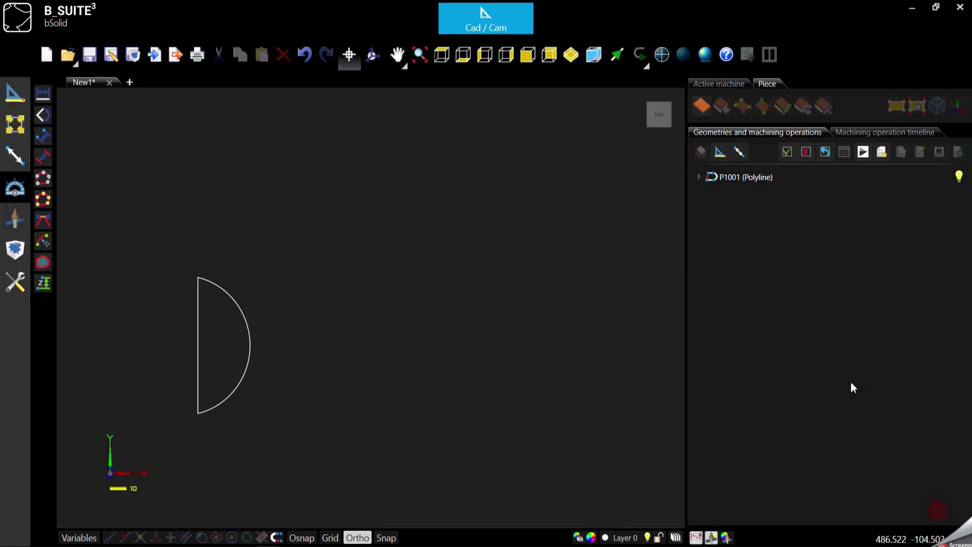
Create a copy of the polyline scaled from its lower corner by the factor 500/314.604
{"action": "left_click", "coordinate": [199, 319]}
{"action": "left_click", "coordinate": [14, 124]}
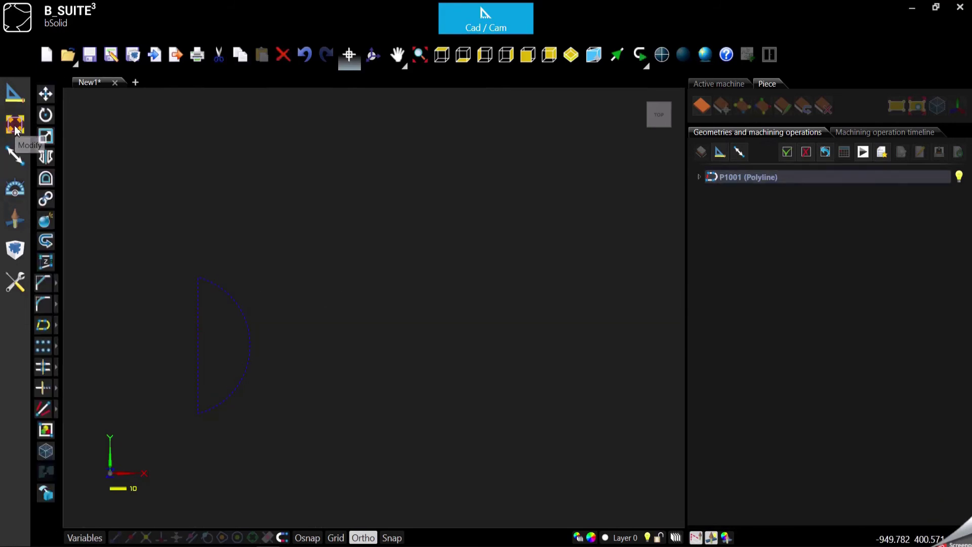
{"action": "left_click", "coordinate": [46, 136]}
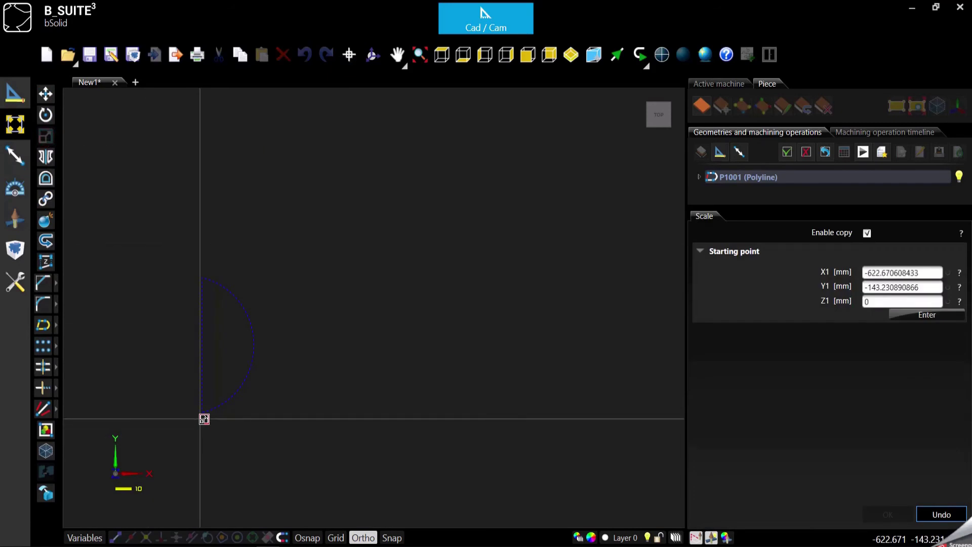
{"action": "left_click", "coordinate": [206, 410]}
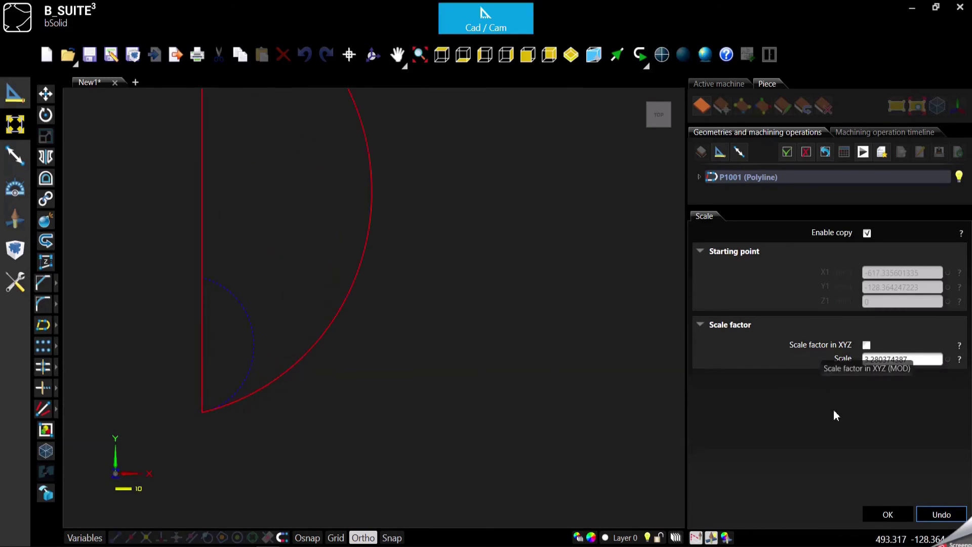
{"action": "double_click", "coordinate": [881, 360]}
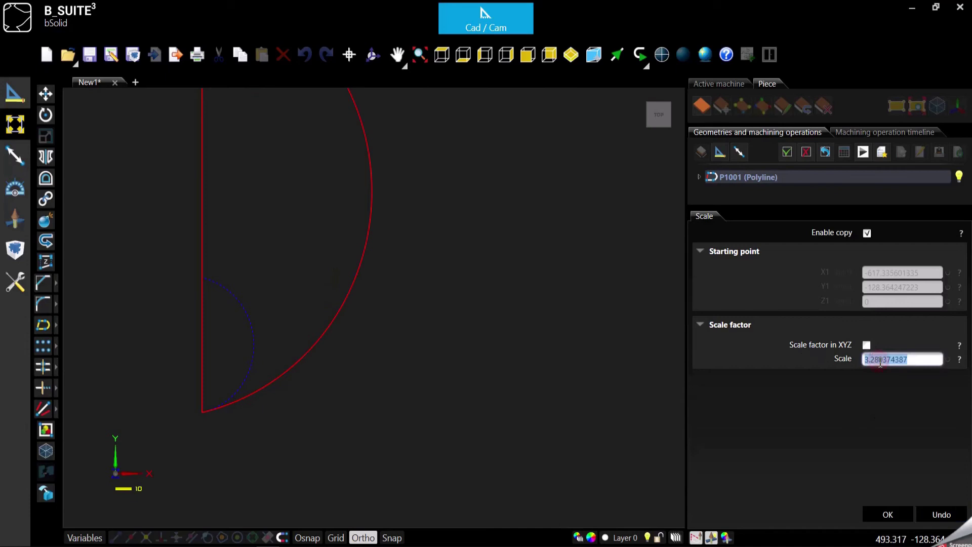
{"action": "type", "text": "500/314.604"}
{"action": "left_click", "coordinate": [901, 518]}
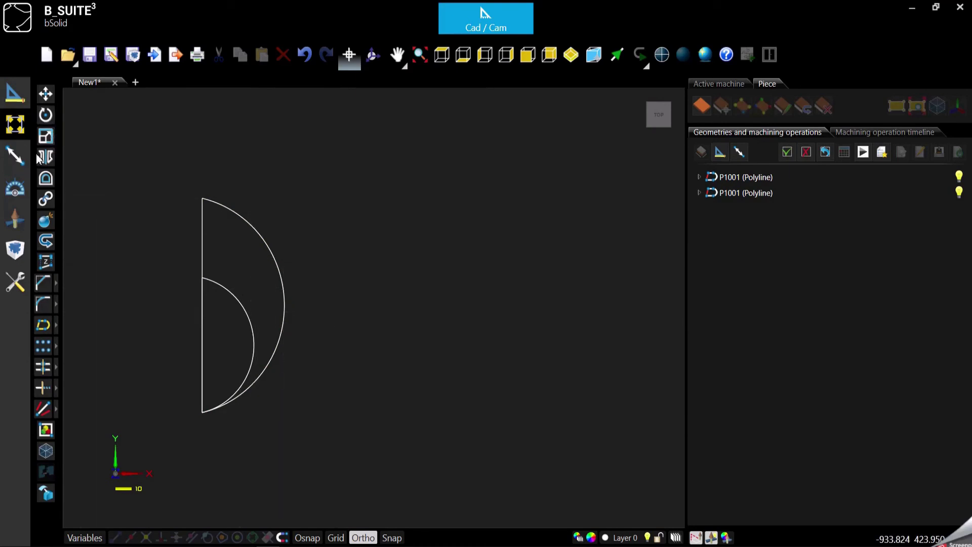
Measure the straight side of the enlarged polyline
{"action": "left_click", "coordinate": [21, 162]}
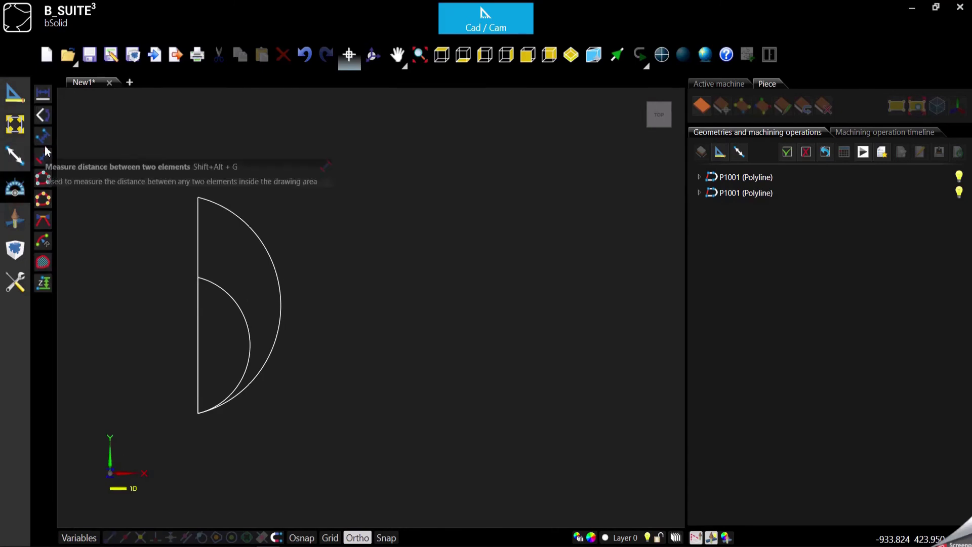
{"action": "left_click", "coordinate": [43, 93]}
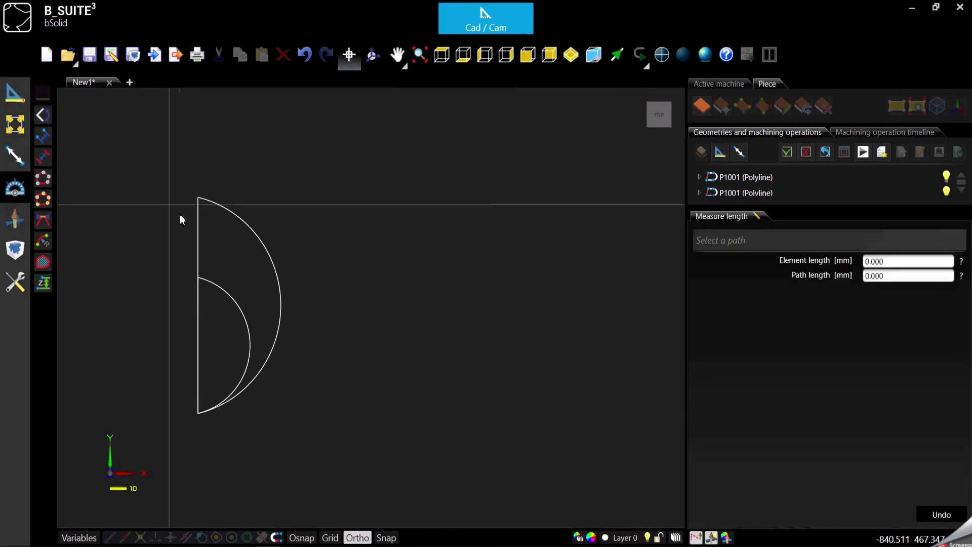
{"action": "left_click", "coordinate": [200, 232]}
{"action": "left_click_drag", "start_coordinate": [902, 261], "coordinate": [862, 262]}
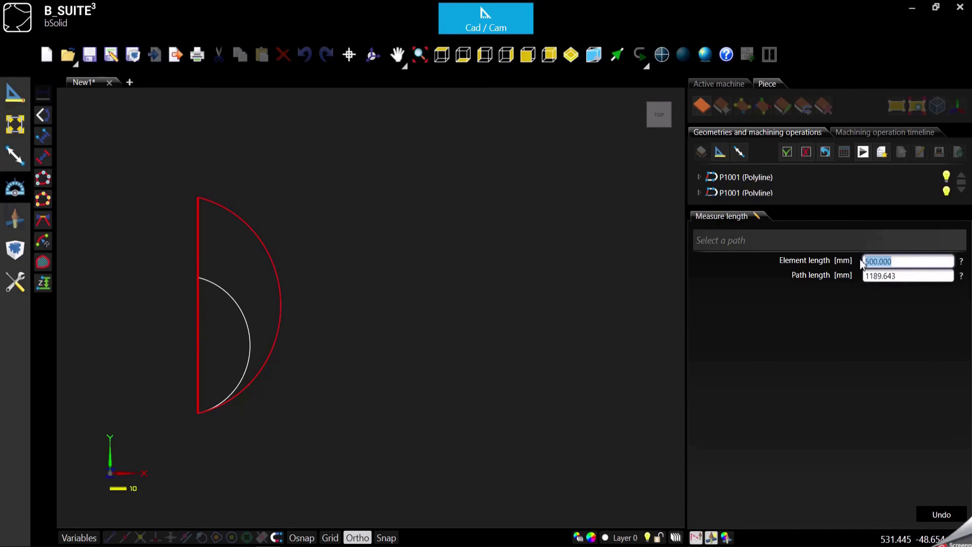
{"action": "left_click", "coordinate": [953, 514]}
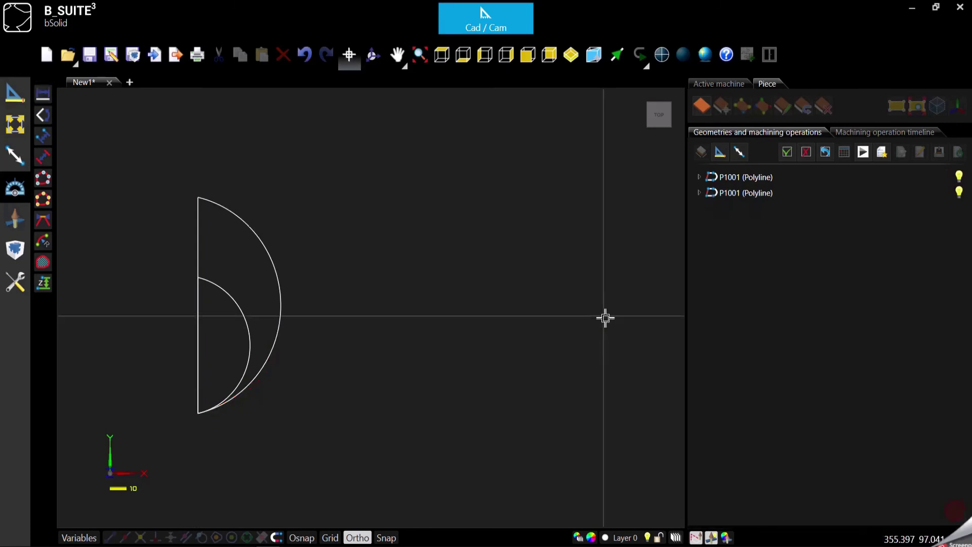
Delete the smaller original polyline, keeping only the enlarged one
{"action": "left_click", "coordinate": [243, 310]}
{"action": "key", "text": "Delete"}
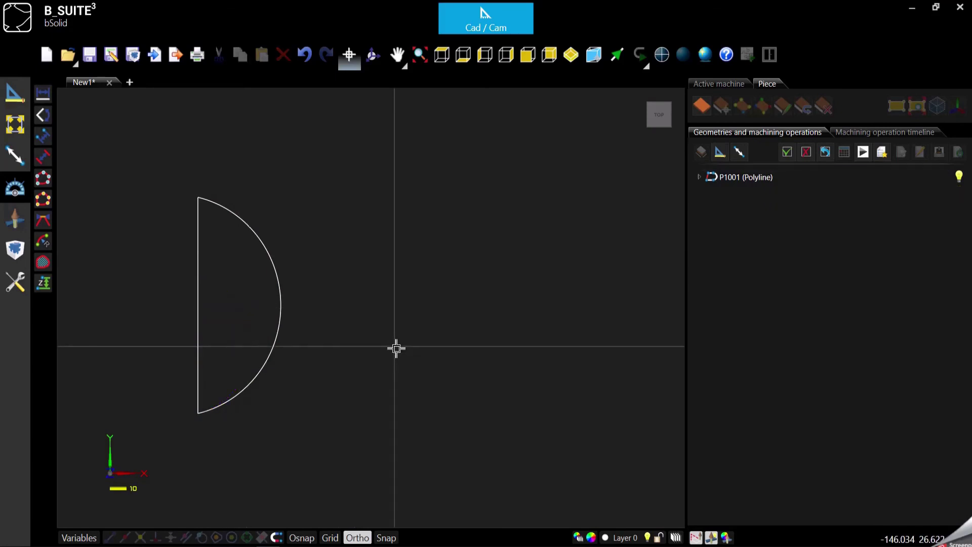
Mirror the enlarged polyline as a copy about a vertical axis to its right, at about X -216 mm
{"action": "left_click", "coordinate": [15, 124]}
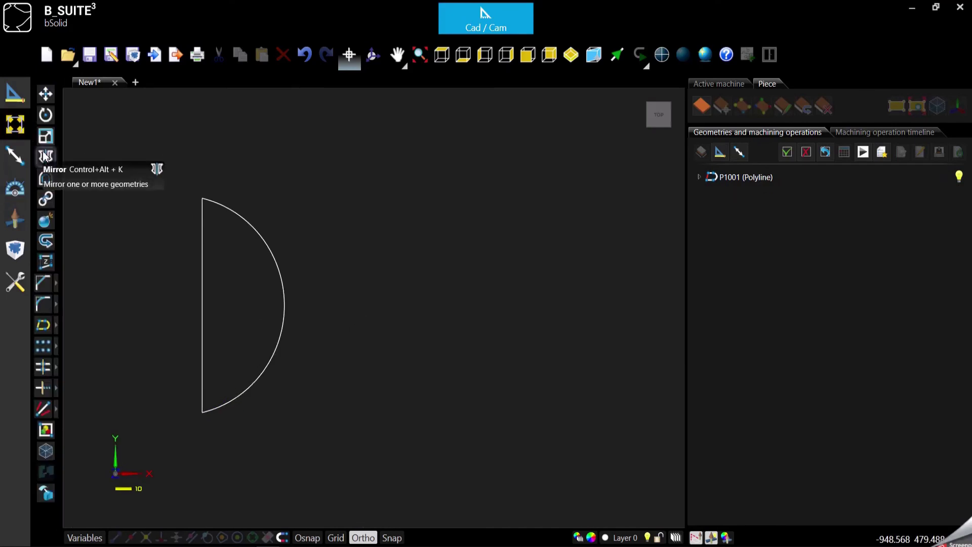
{"action": "left_click", "coordinate": [204, 282]}
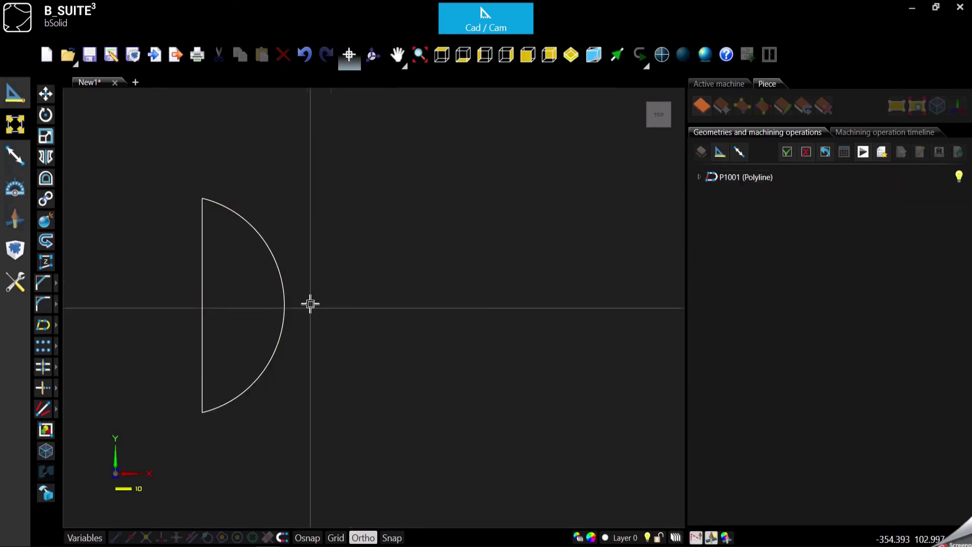
{"action": "left_click", "coordinate": [287, 296]}
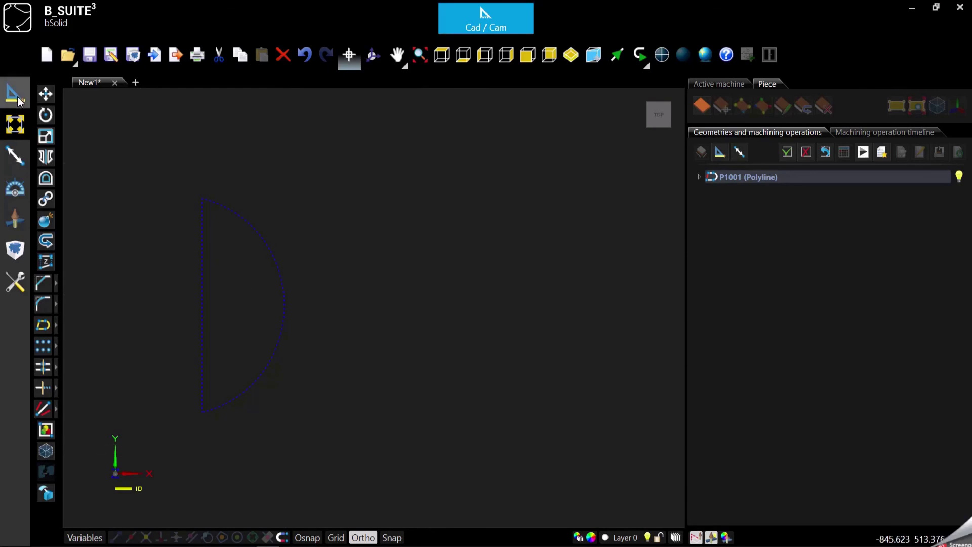
{"action": "left_click", "coordinate": [44, 160]}
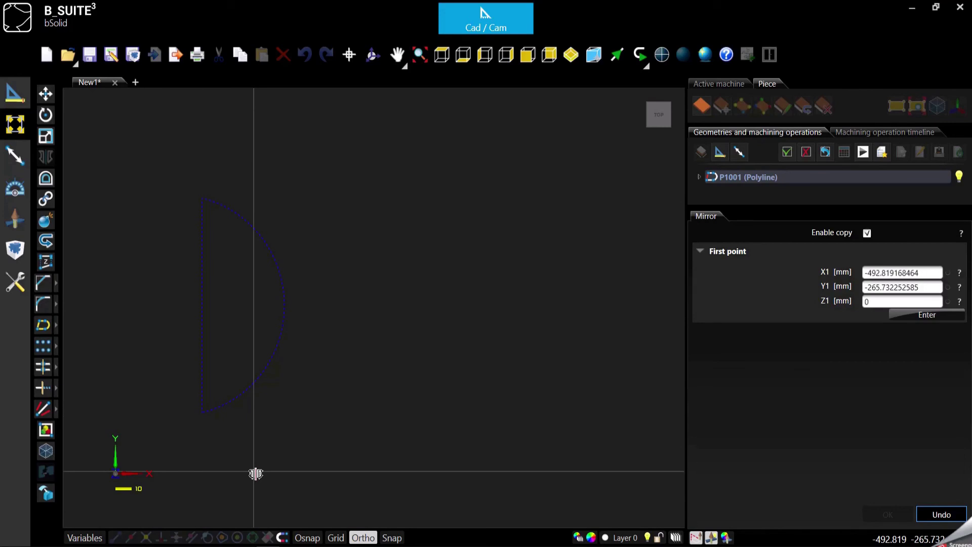
{"action": "left_click", "coordinate": [213, 418]}
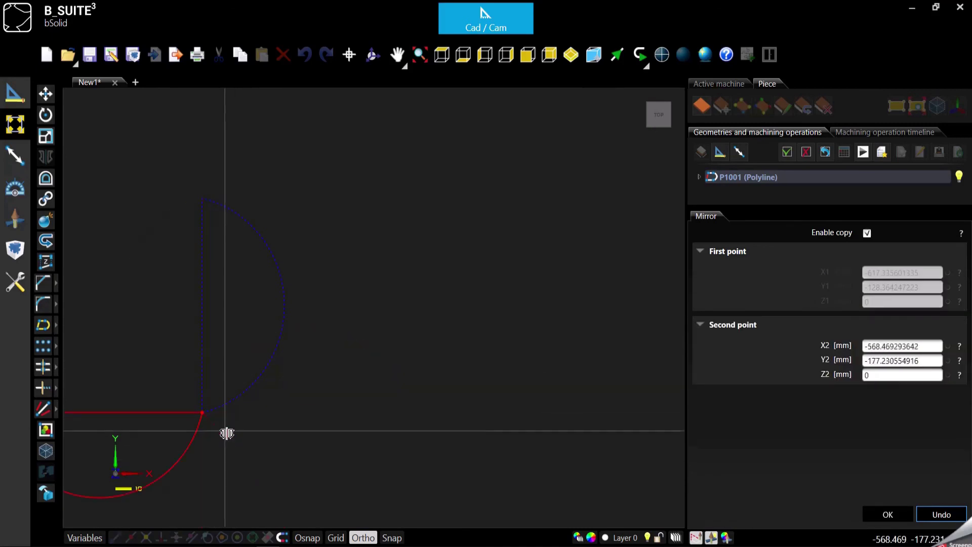
{"action": "key", "text": "ctrl+z"}
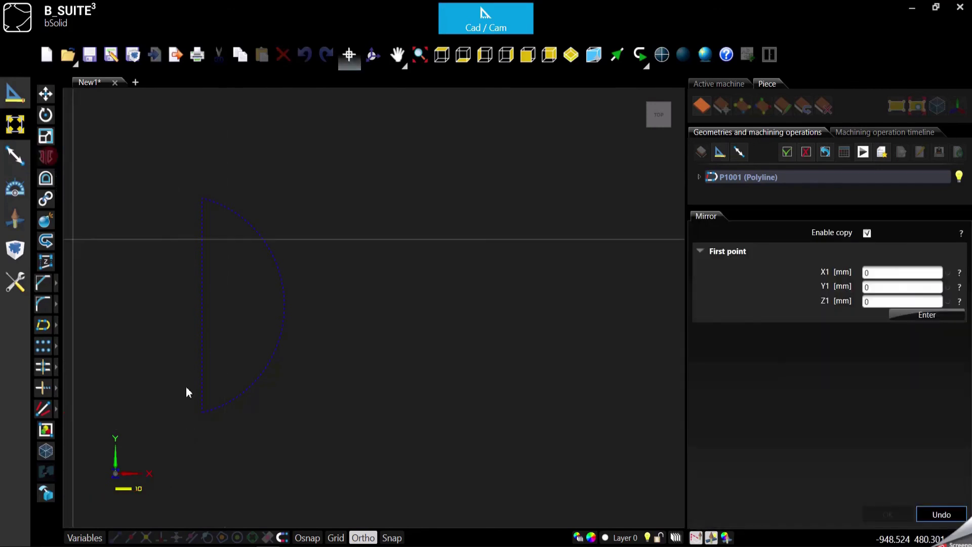
{"action": "left_click", "coordinate": [369, 423]}
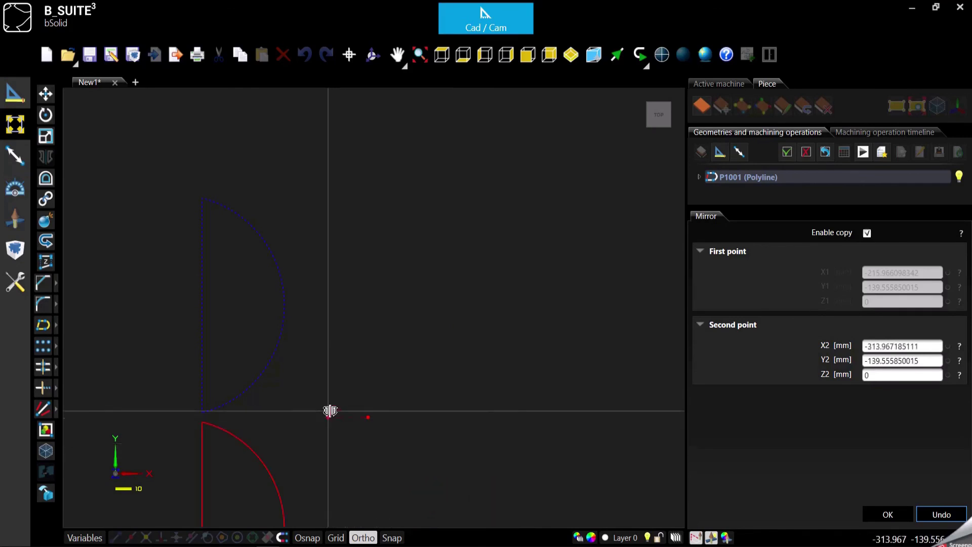
{"action": "left_click", "coordinate": [359, 381]}
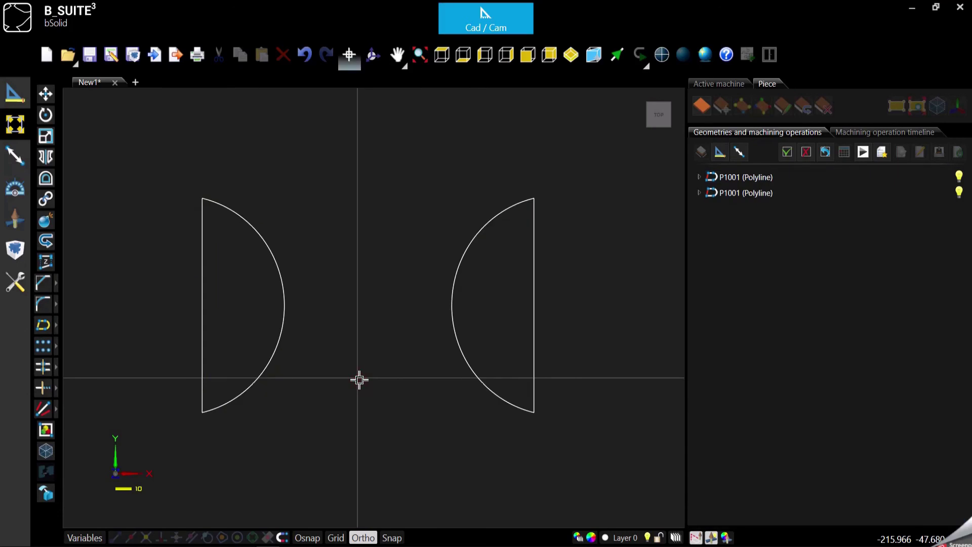
Delete the mirrored copy of the polyline
{"action": "left_click", "coordinate": [455, 291]}
{"action": "key", "text": "Delete"}
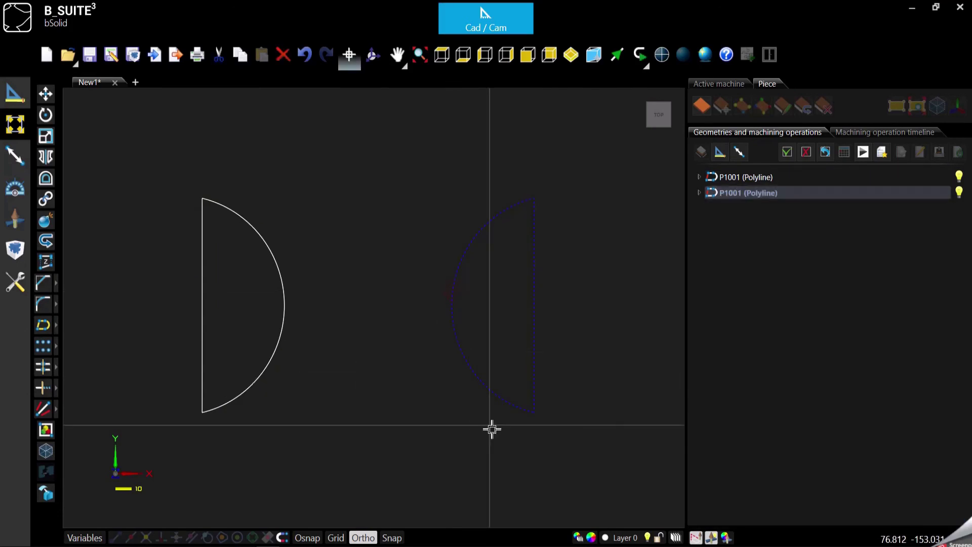
Mirror the remaining polyline without keeping a copy, about a vertical axis just beyond its arc at about X -395 mm
{"action": "left_click", "coordinate": [281, 349]}
{"action": "left_click", "coordinate": [281, 349]}
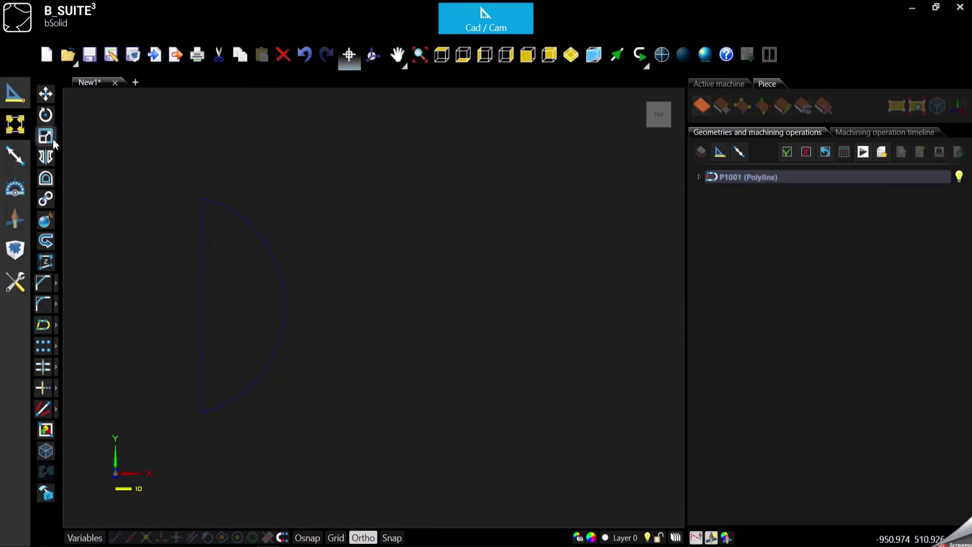
{"action": "left_click", "coordinate": [50, 159]}
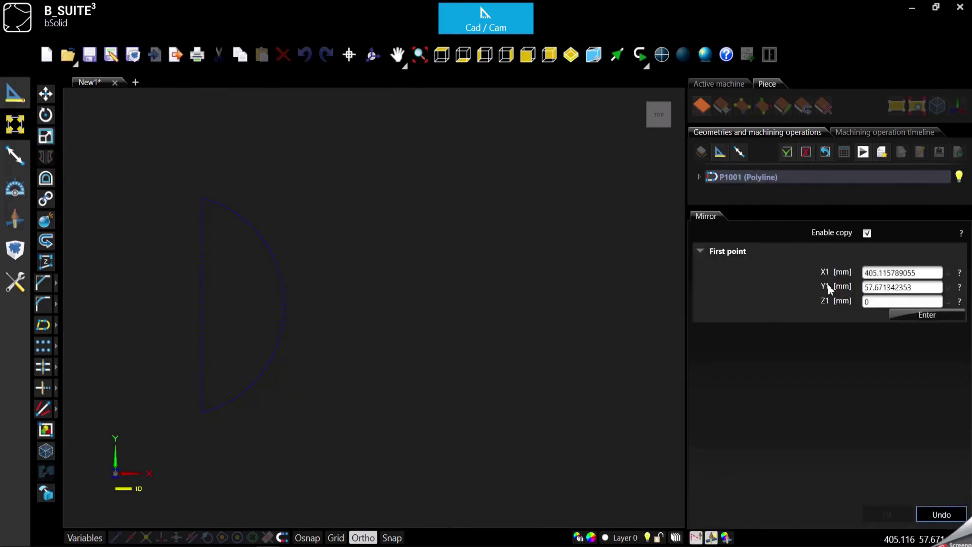
{"action": "left_click", "coordinate": [868, 233]}
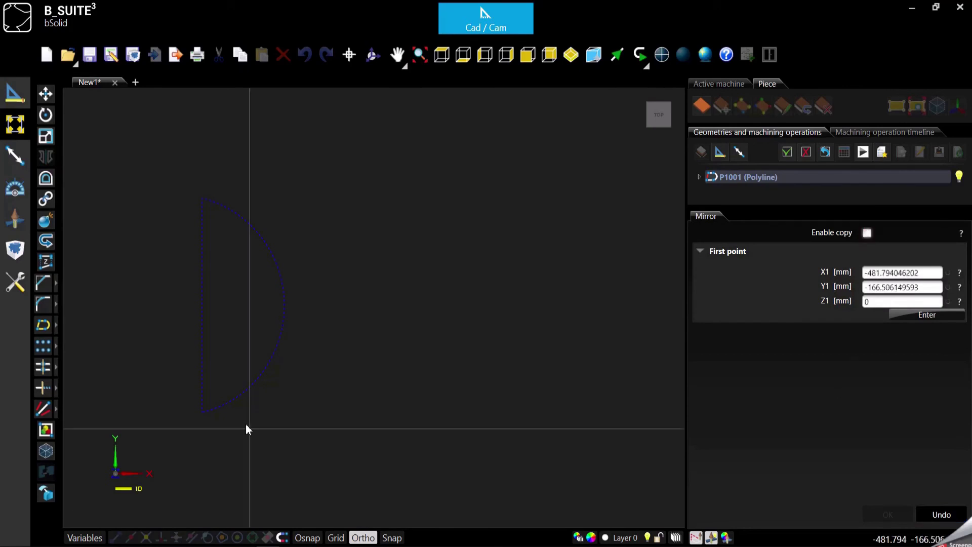
{"action": "left_click", "coordinate": [294, 407]}
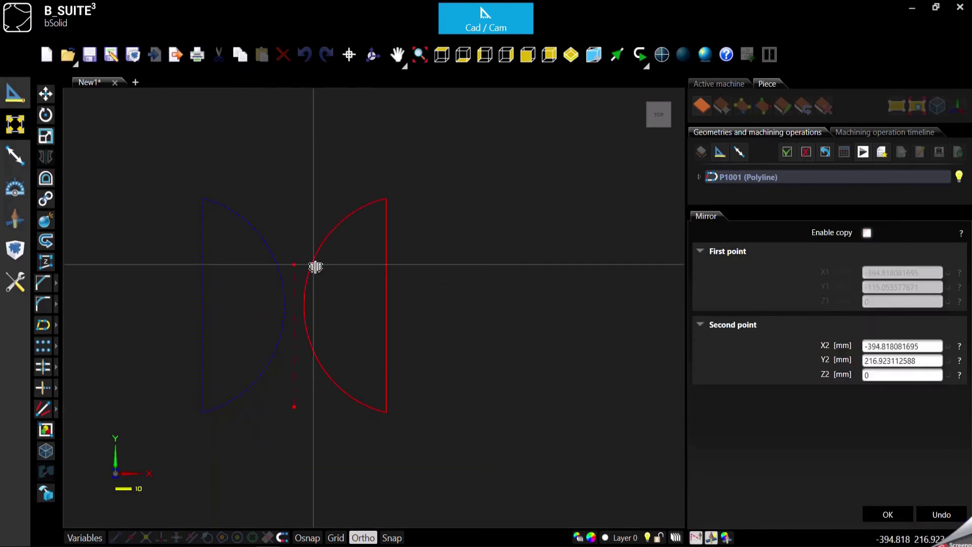
{"action": "left_click", "coordinate": [316, 267]}
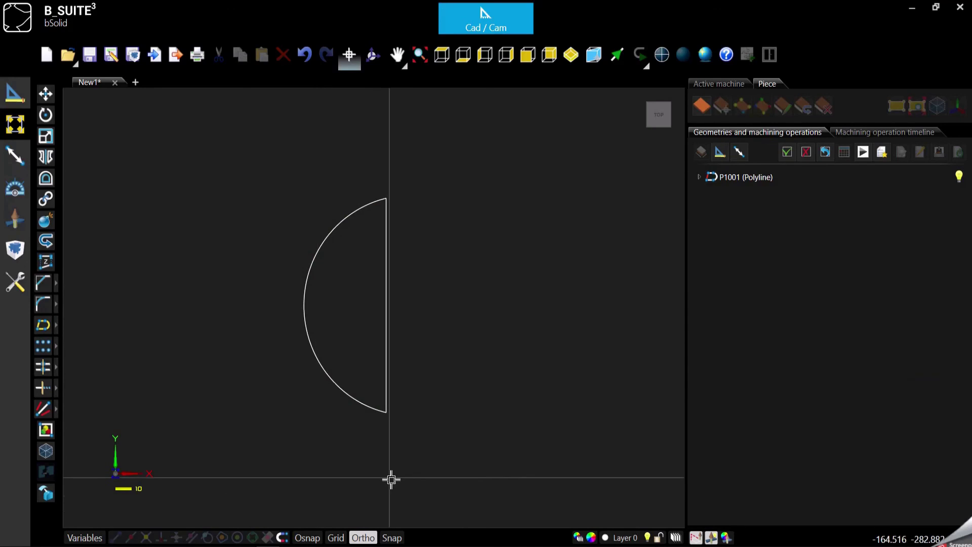
Mirror the polyline with copy enabled about its own vertical straight side, starting the axis at that side's lower endpoint
{"action": "left_click", "coordinate": [384, 413]}
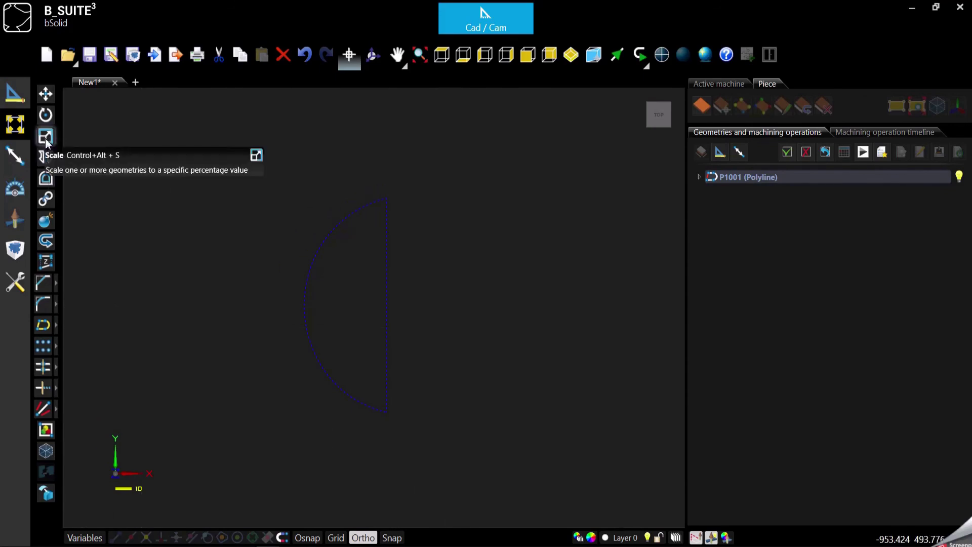
{"action": "left_click", "coordinate": [49, 160]}
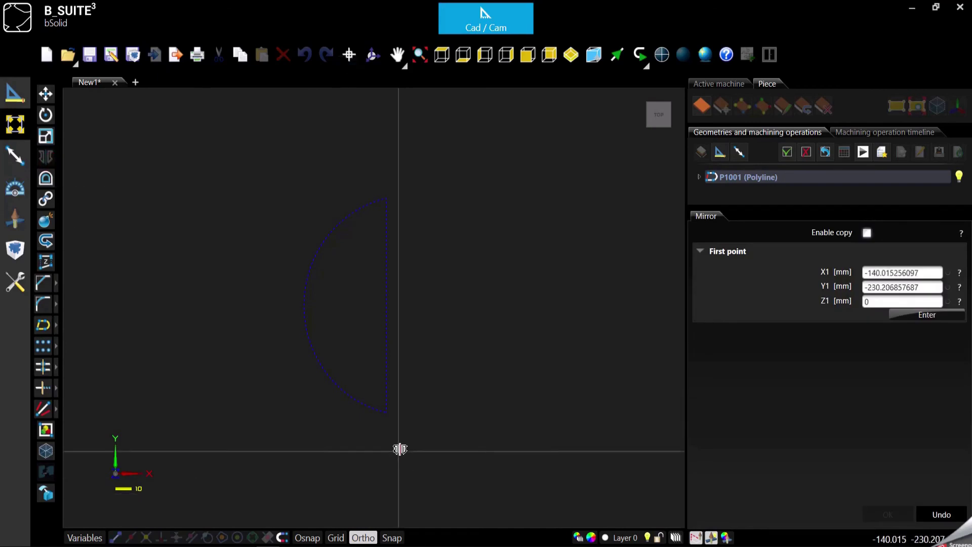
{"action": "left_click", "coordinate": [387, 414]}
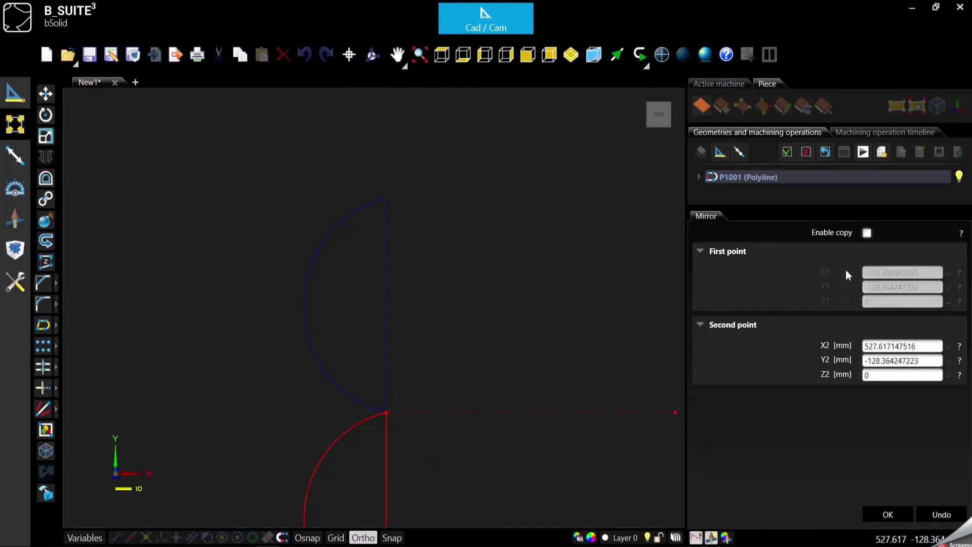
{"action": "left_click", "coordinate": [406, 303]}
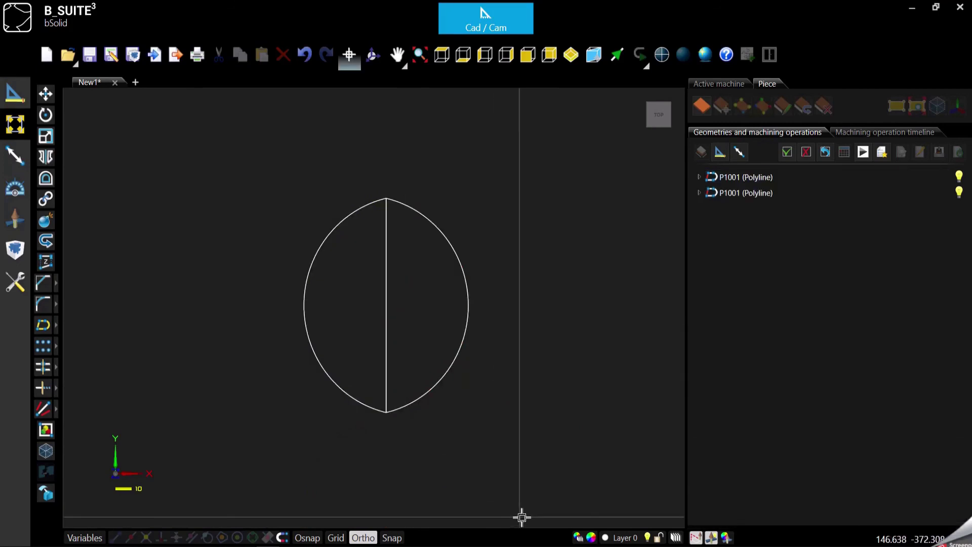
{"action": "scroll", "coordinate": [347, 360], "scroll_direction": "down", "scroll_amount": 2}
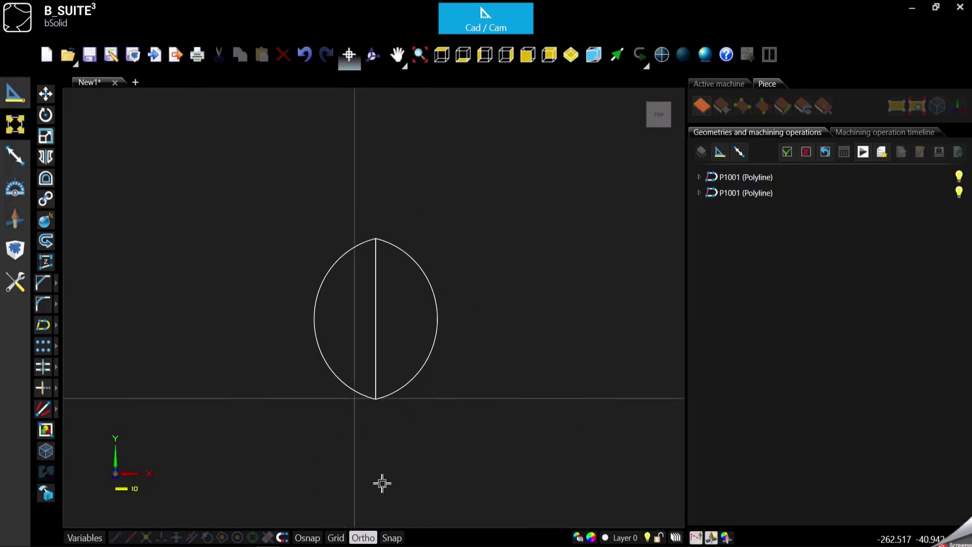